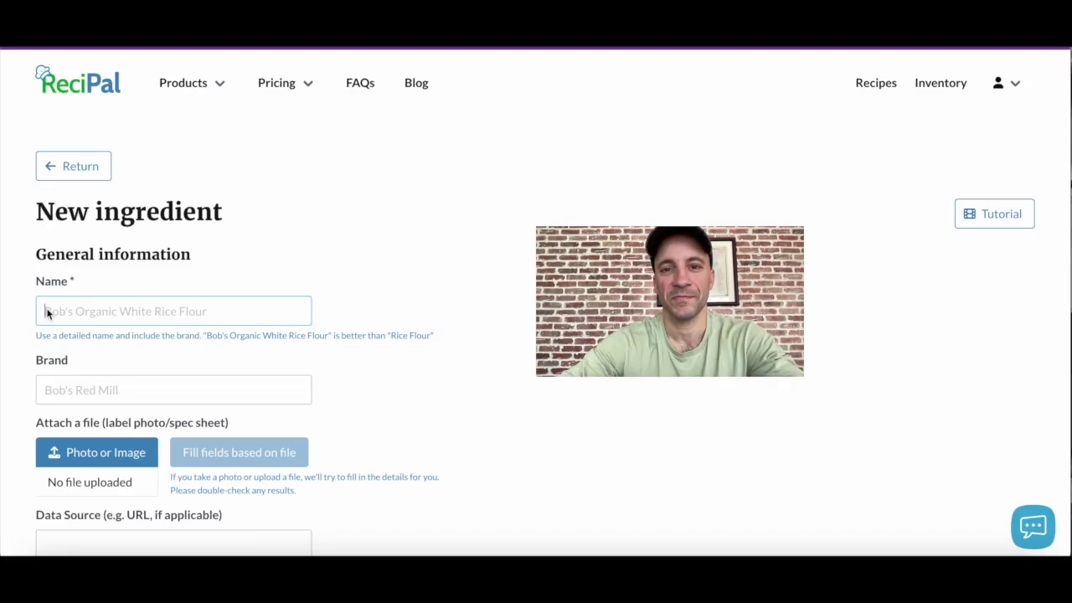
- Name the ingredient Frito's Corn Chips with brand Fritos and attach fritos nutrition.pdf
{"action": "type", "text": "Frito's Corn Chips"}
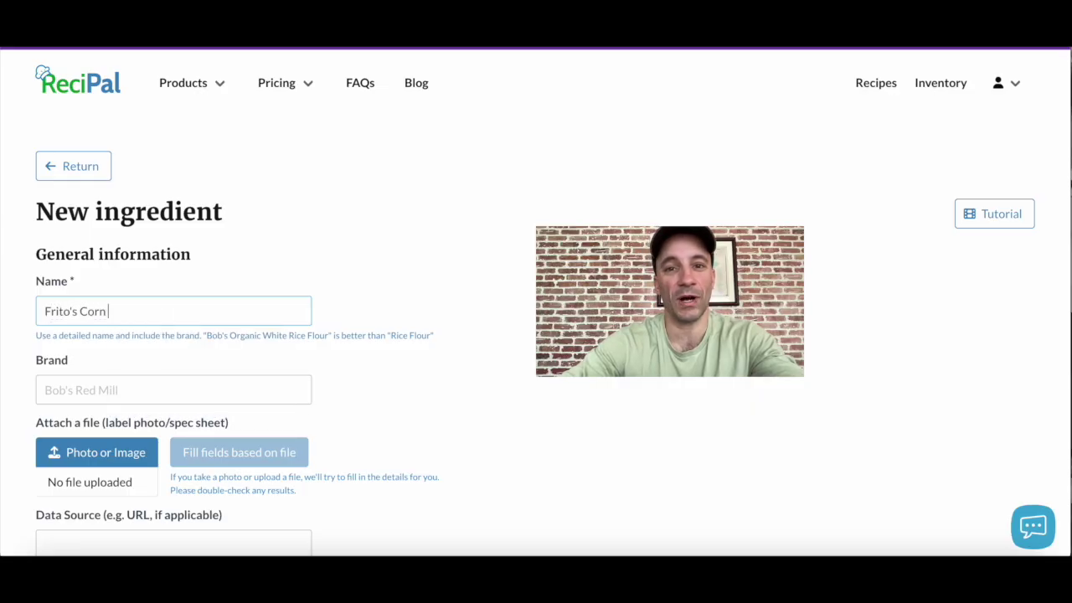
{"action": "left_click", "coordinate": [83, 390]}
{"action": "type", "text": "Fritos"}
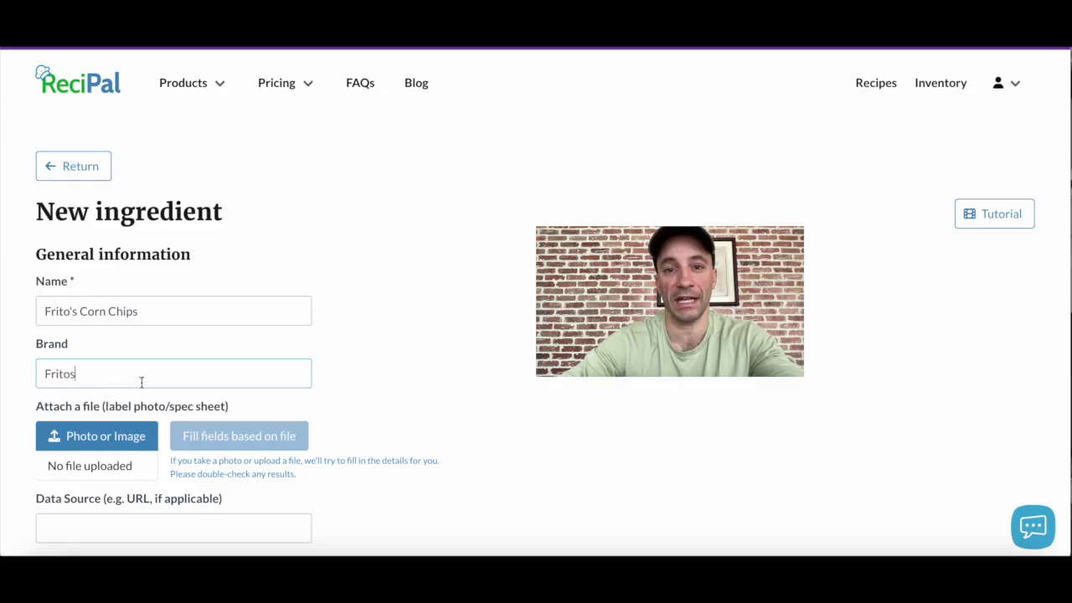
{"action": "left_click", "coordinate": [107, 438]}
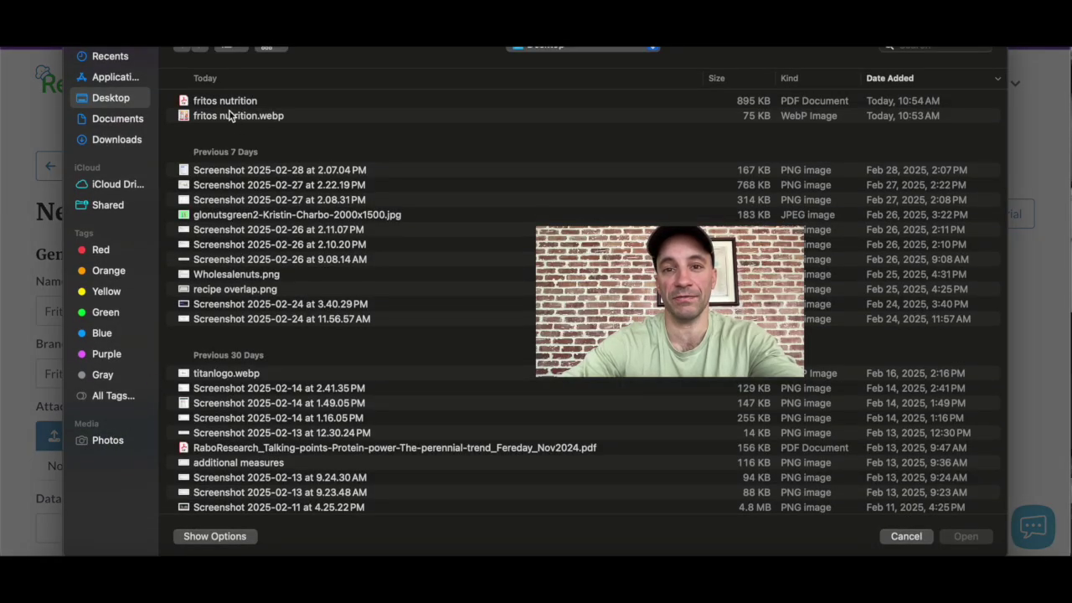
{"action": "double_click", "coordinate": [230, 102]}
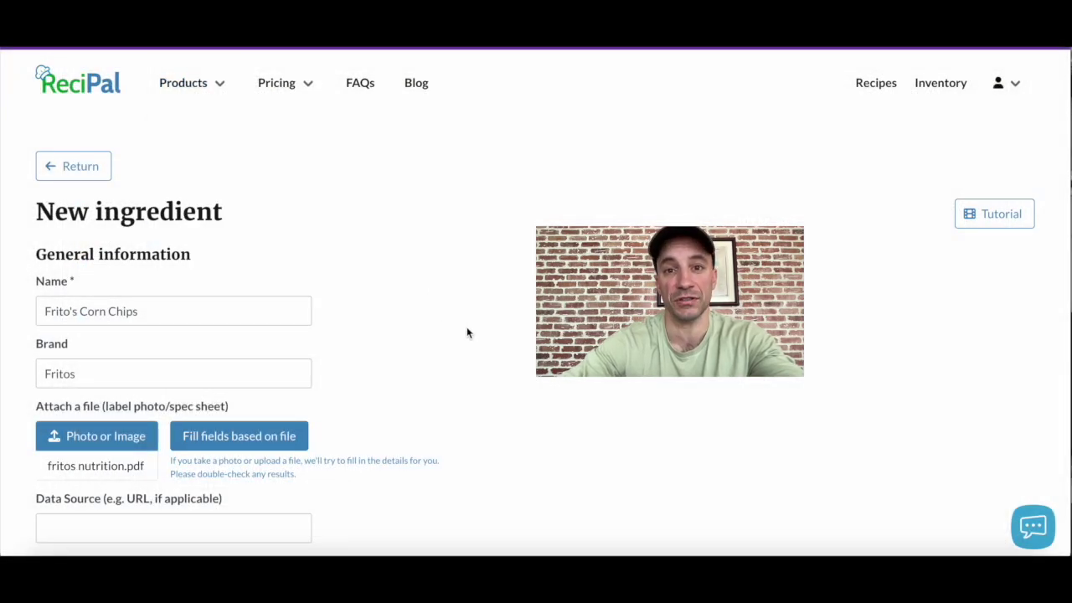
- Paste the Fritos product page URL in as the data source
{"action": "scroll", "coordinate": [465, 342], "scroll_direction": "down", "scroll_amount": 1}
{"action": "left_click", "coordinate": [177, 440]}
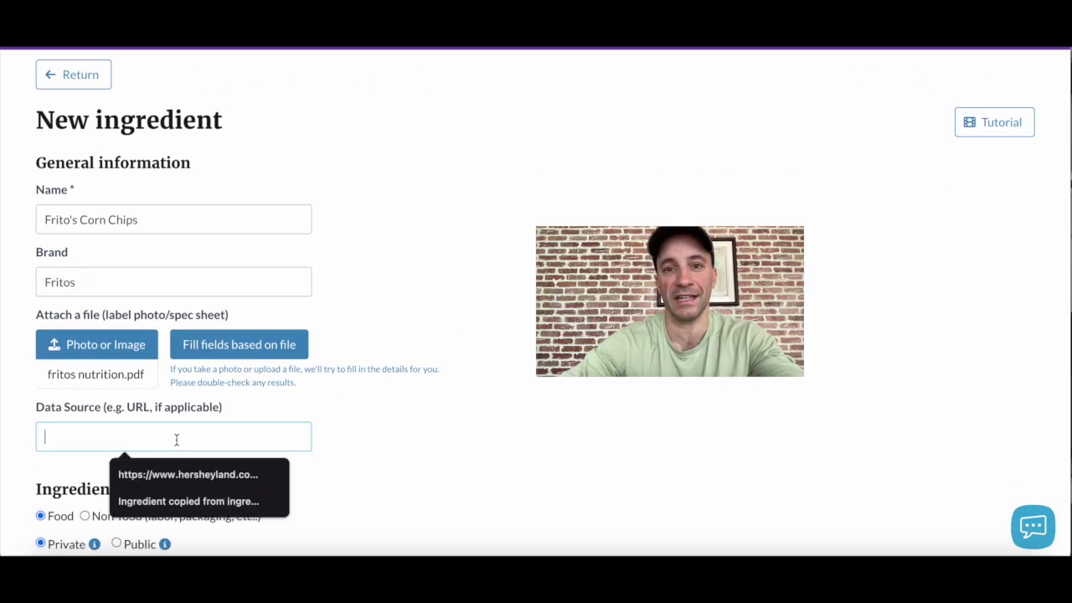
{"action": "type", "text": "https://www.fritos.com/products/fritos-original-corn-chips"}
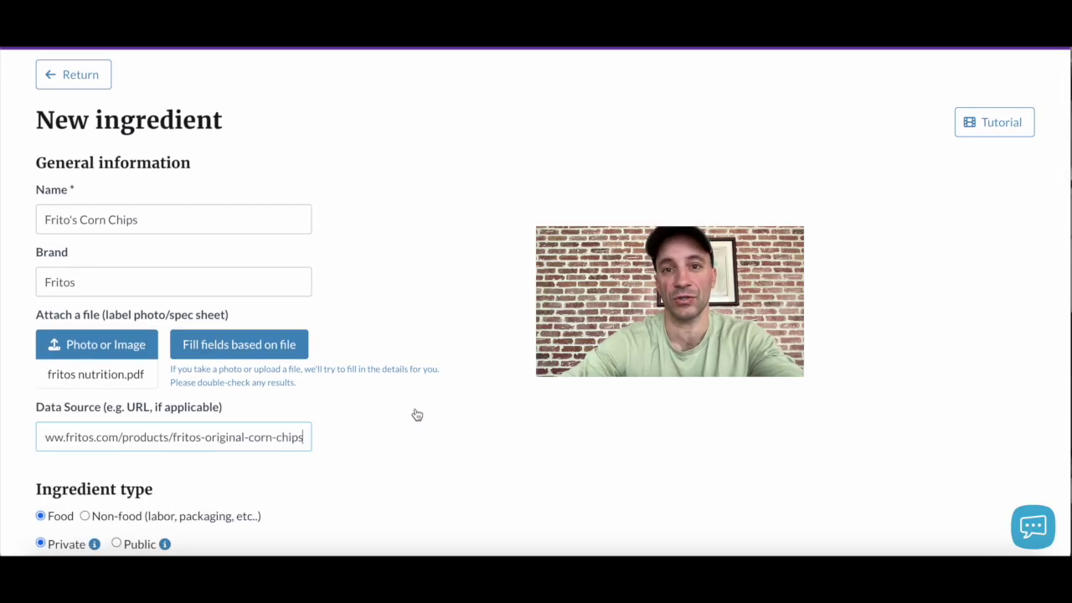
{"action": "scroll", "coordinate": [417, 415], "scroll_direction": "down", "scroll_amount": 1}
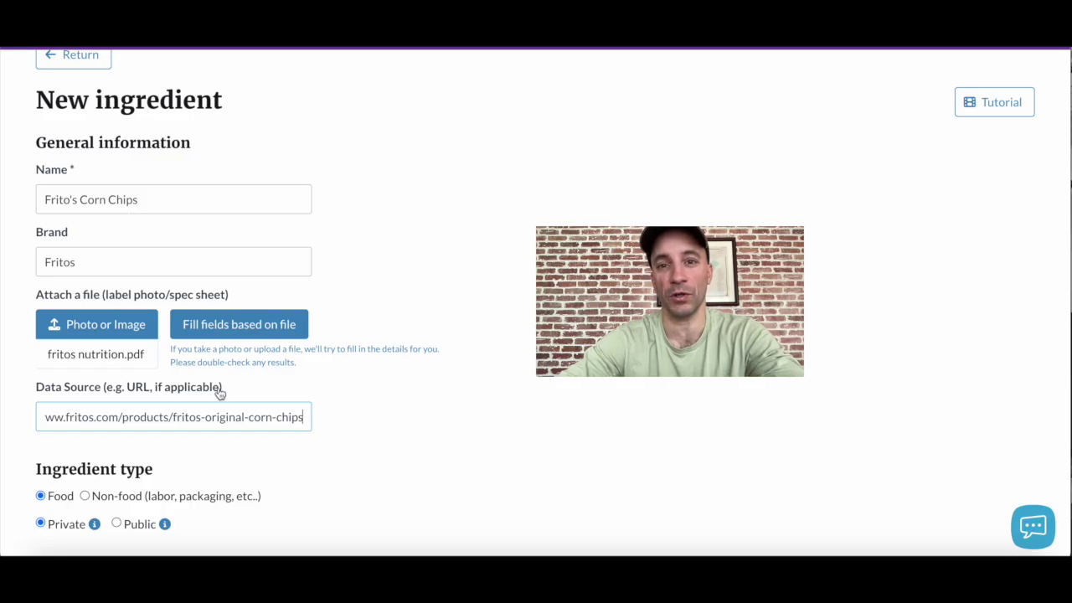
- Switch the Frito's Corn Chips ingredient visibility from Private to Public
{"action": "scroll", "coordinate": [218, 391], "scroll_direction": "down", "scroll_amount": 1}
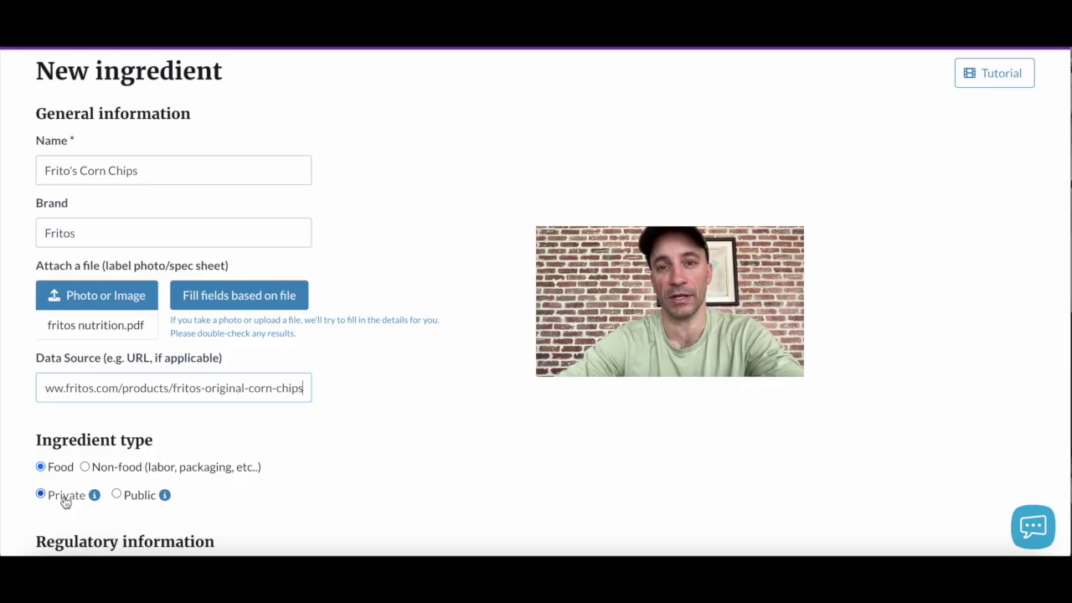
{"action": "left_click", "coordinate": [119, 498]}
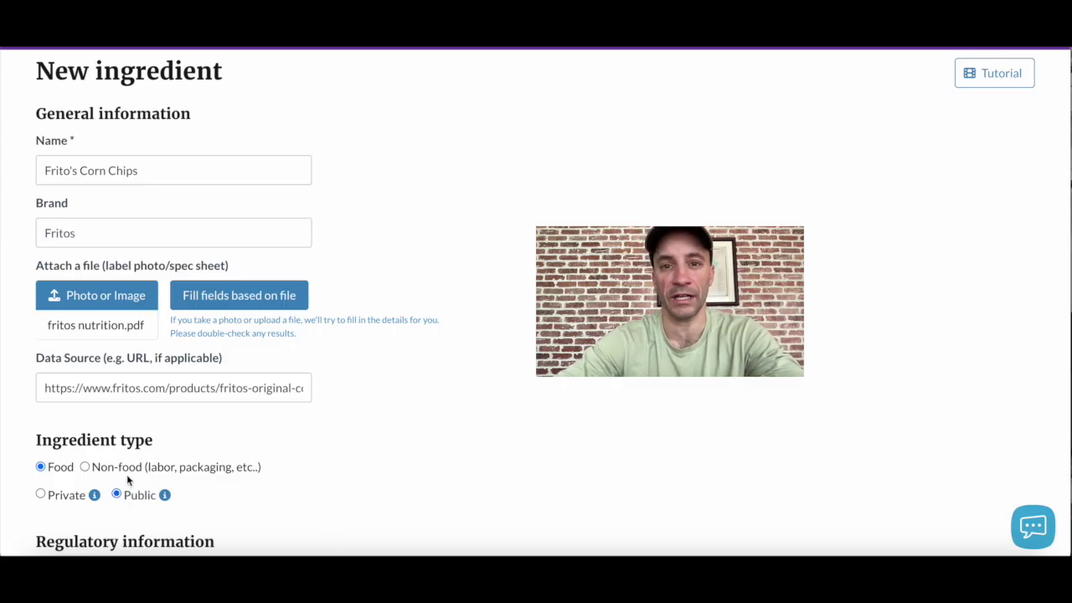
- Preview the Non-food Packaging, Labor and Other cost types, then set the type back to Food
{"action": "left_click", "coordinate": [85, 469]}
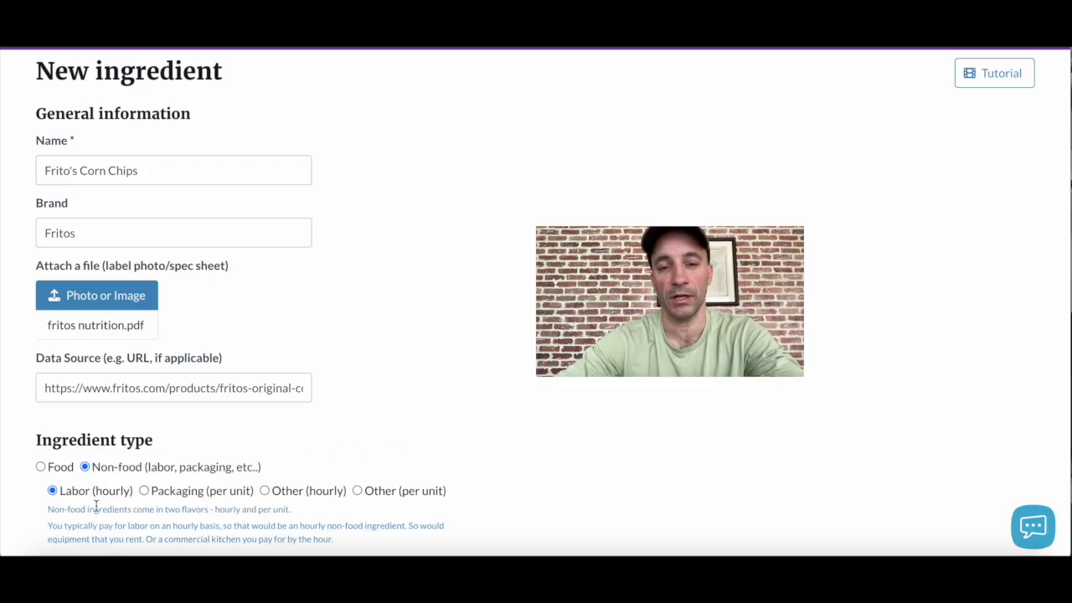
{"action": "left_click", "coordinate": [153, 495]}
{"action": "left_click", "coordinate": [67, 496]}
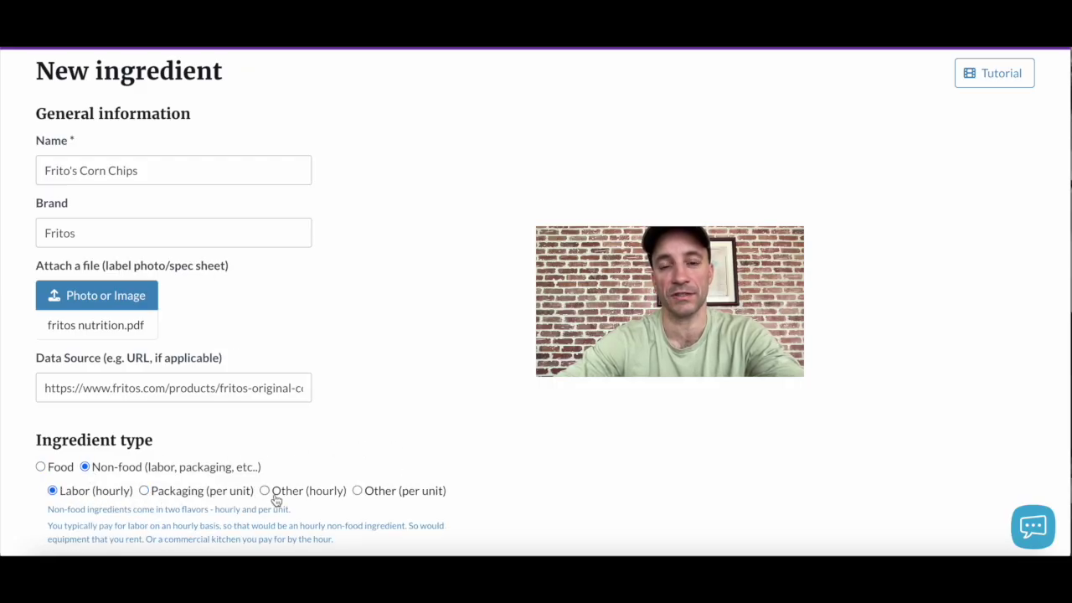
{"action": "left_click", "coordinate": [358, 492]}
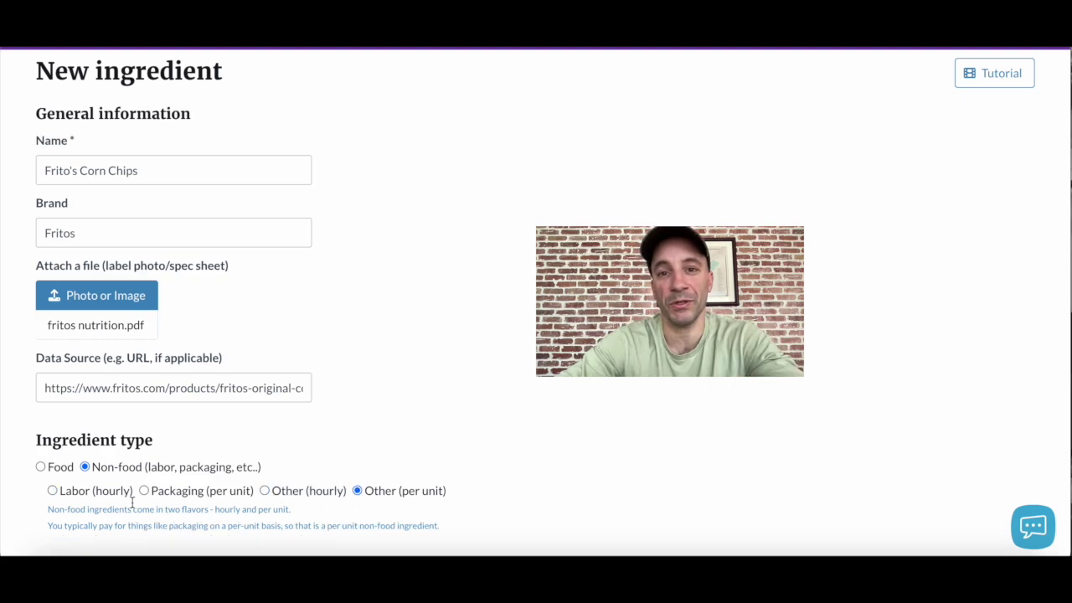
{"action": "left_click", "coordinate": [60, 500]}
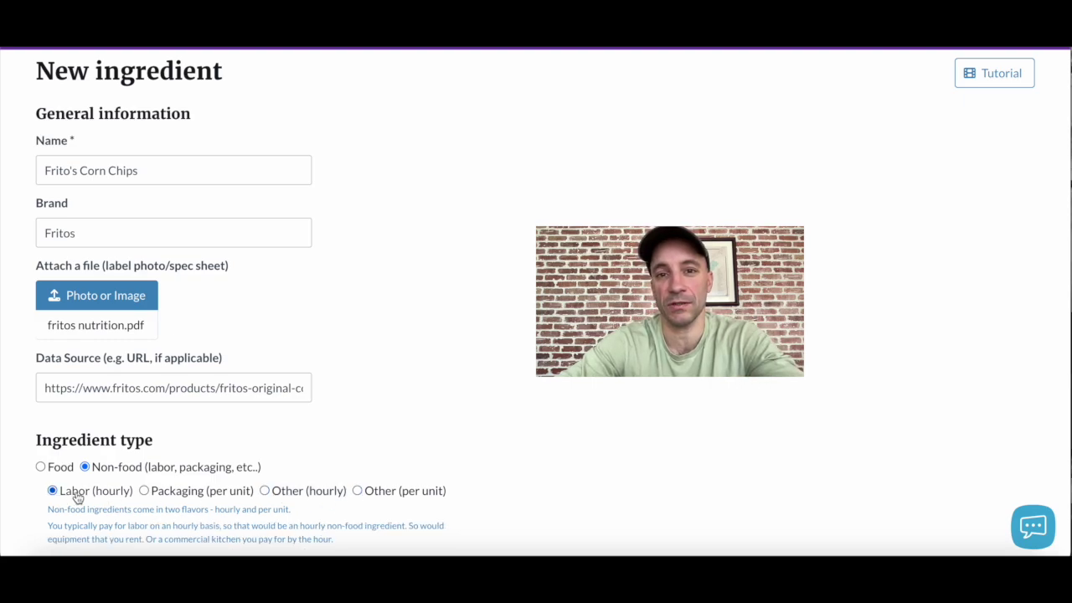
{"action": "left_click", "coordinate": [41, 468]}
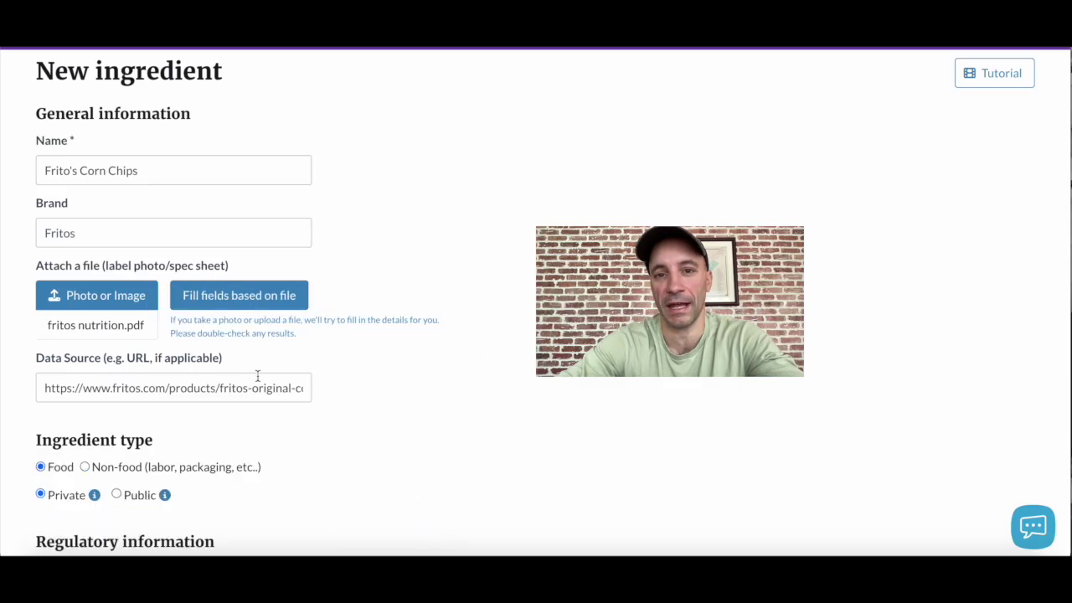
- Auto-fill the form from fritos nutrition.pdf, giving ingredients Fritos Corn Chips (Corn, Corn Oil, Salt)
{"action": "left_click", "coordinate": [247, 309]}
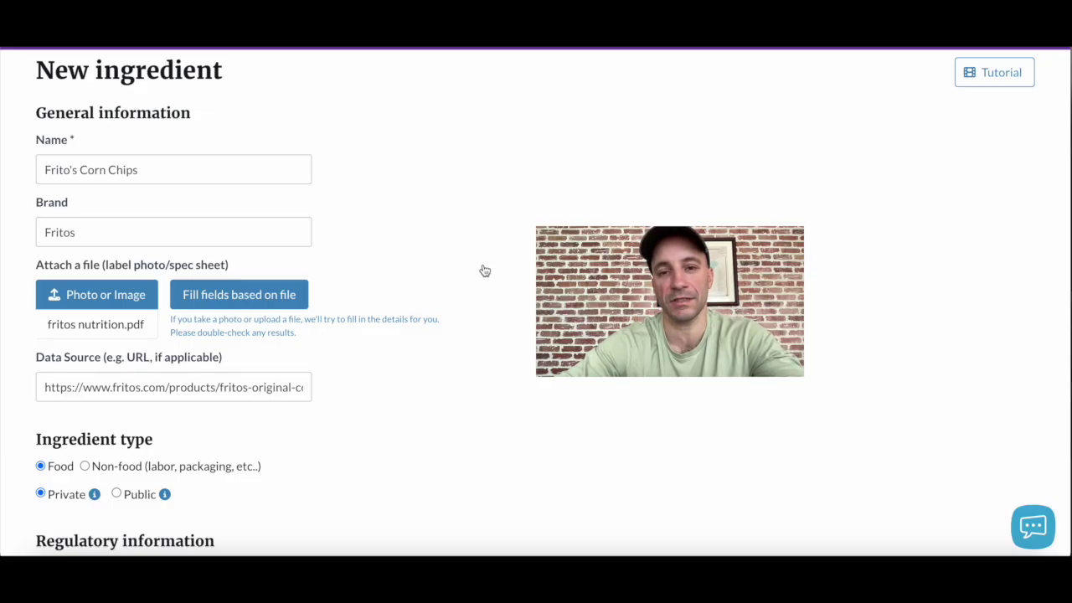
{"action": "scroll", "coordinate": [484, 270], "scroll_direction": "down", "scroll_amount": 5}
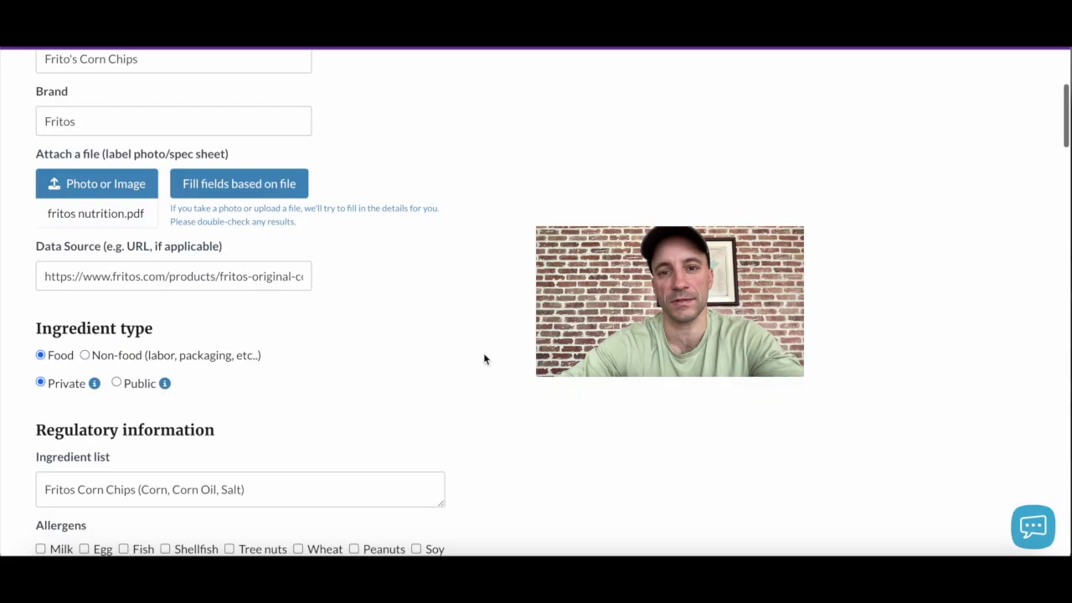
- Delete 'Fritos' from the ingredient list so it reads Corn Chips (Corn, Corn Oil, Salt)
{"action": "scroll", "coordinate": [461, 472], "scroll_direction": "down", "scroll_amount": 3}
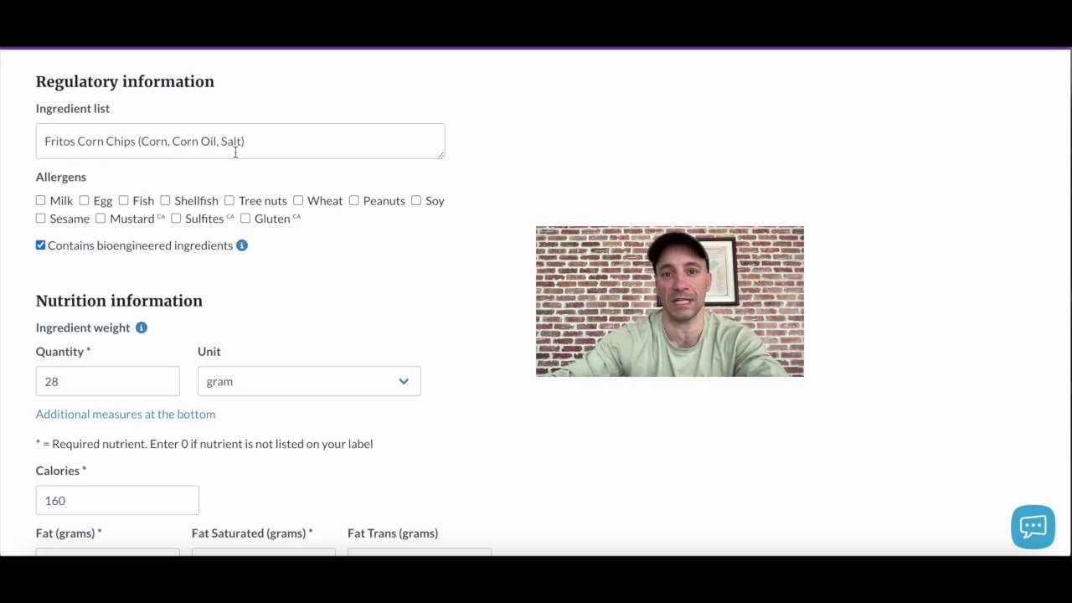
{"action": "left_click", "coordinate": [62, 140]}
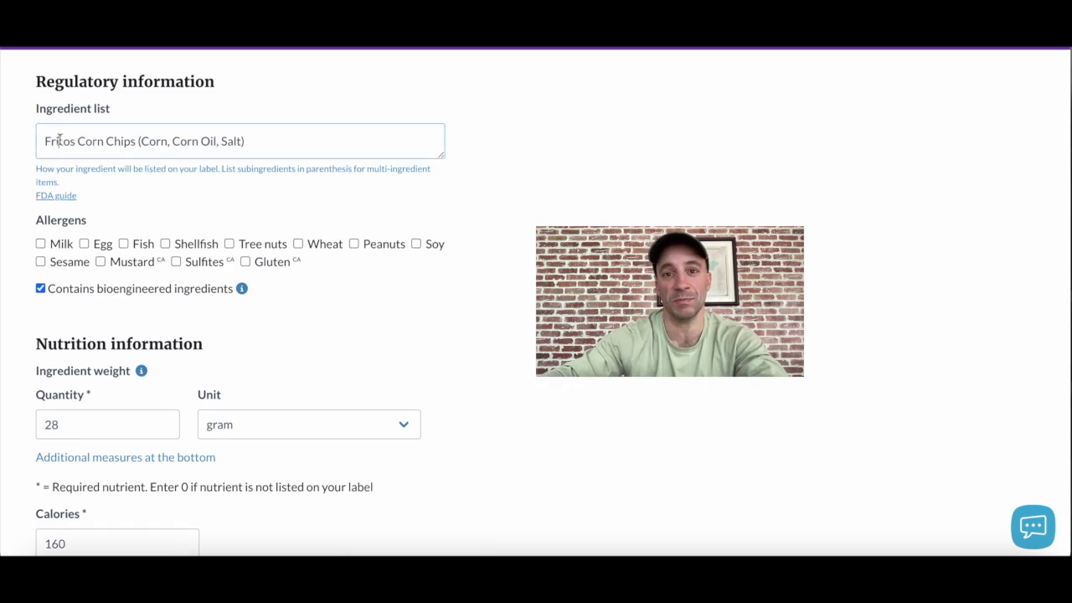
{"action": "double_click", "coordinate": [60, 141]}
{"action": "key", "text": "BackSpace"}
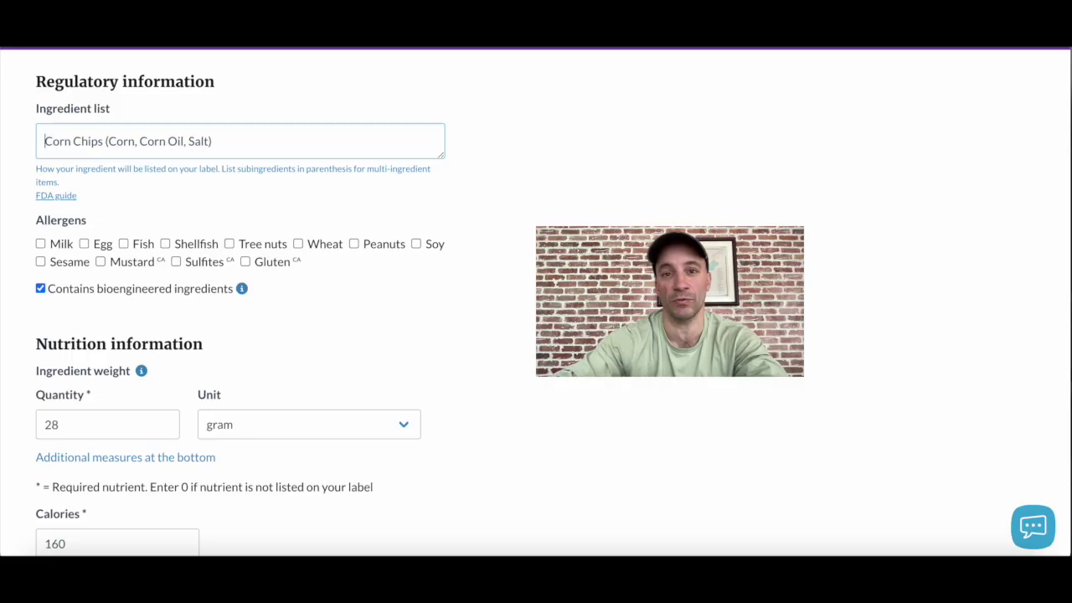
{"action": "left_click", "coordinate": [504, 207]}
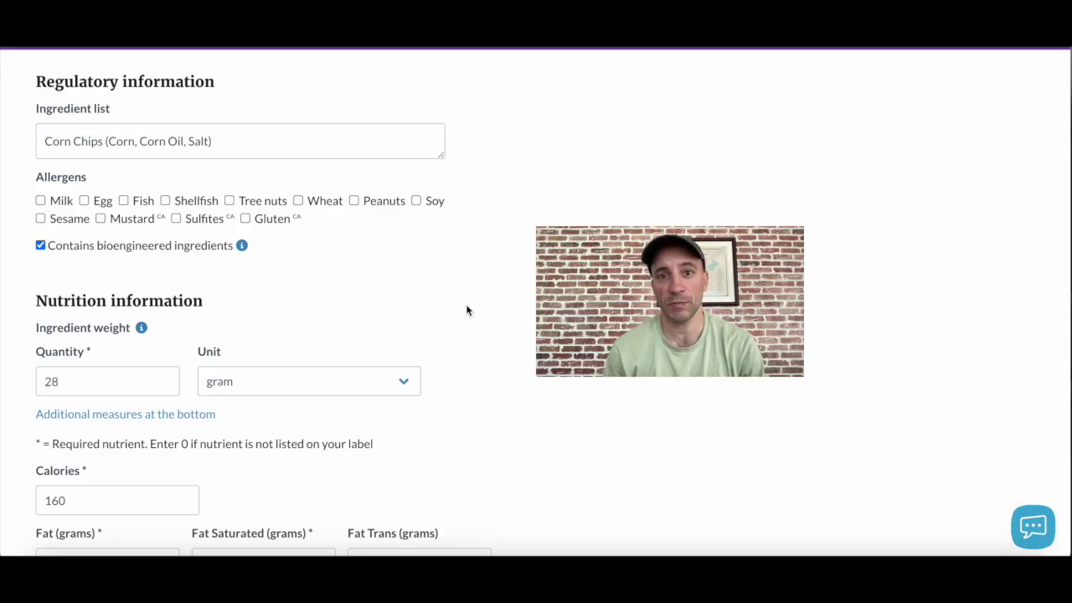
{"action": "scroll", "coordinate": [467, 311], "scroll_direction": "down", "scroll_amount": 3}
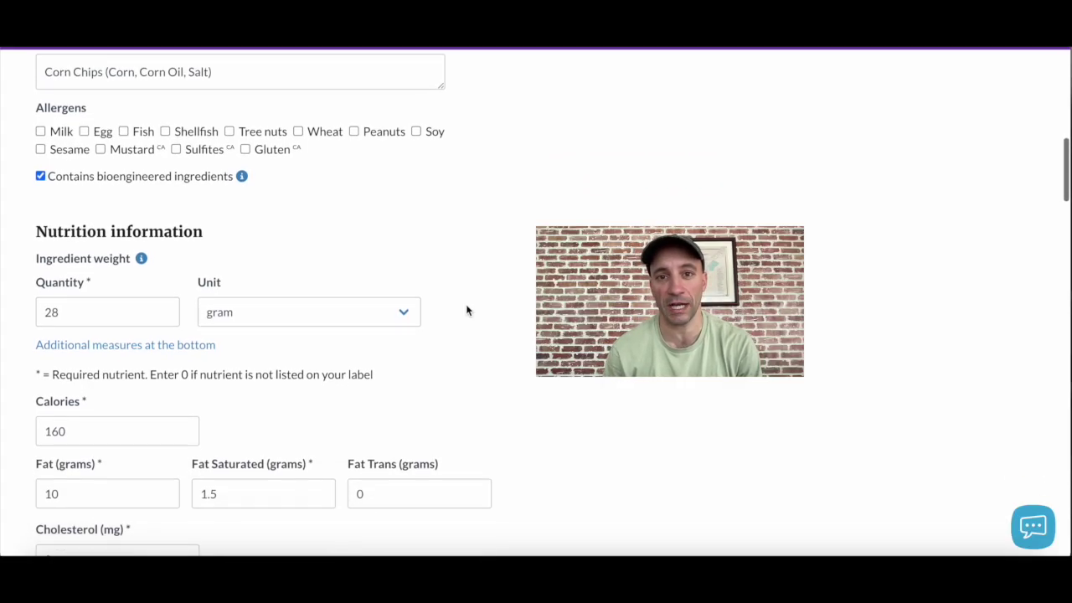
- Scroll through the nutrition values from sodium and protein down to calcium and iron
{"action": "scroll", "coordinate": [466, 311], "scroll_direction": "down", "scroll_amount": 2}
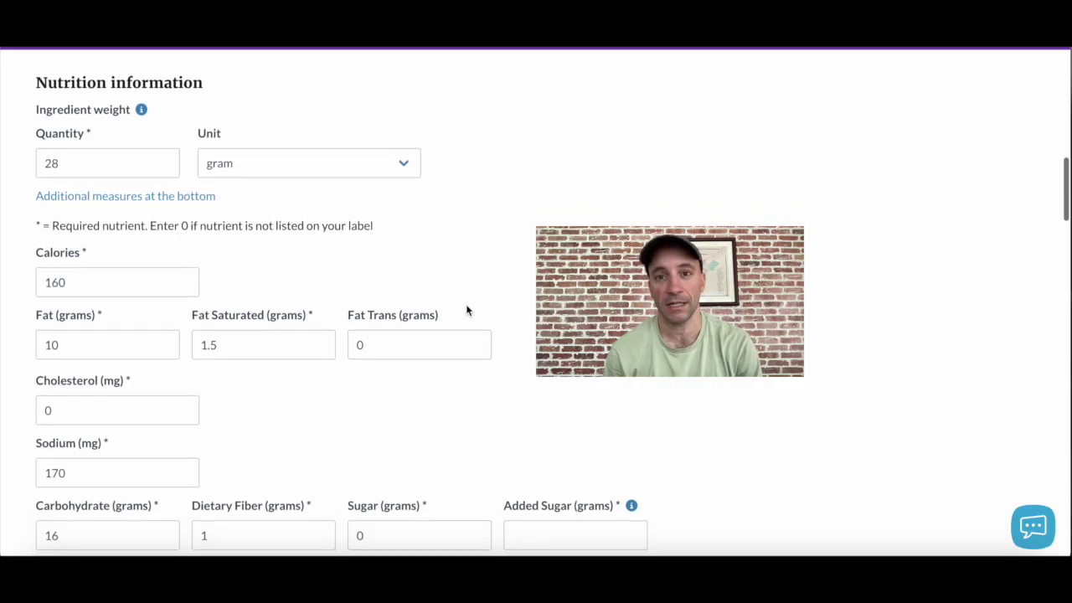
{"action": "scroll", "coordinate": [467, 311], "scroll_direction": "down", "scroll_amount": 1}
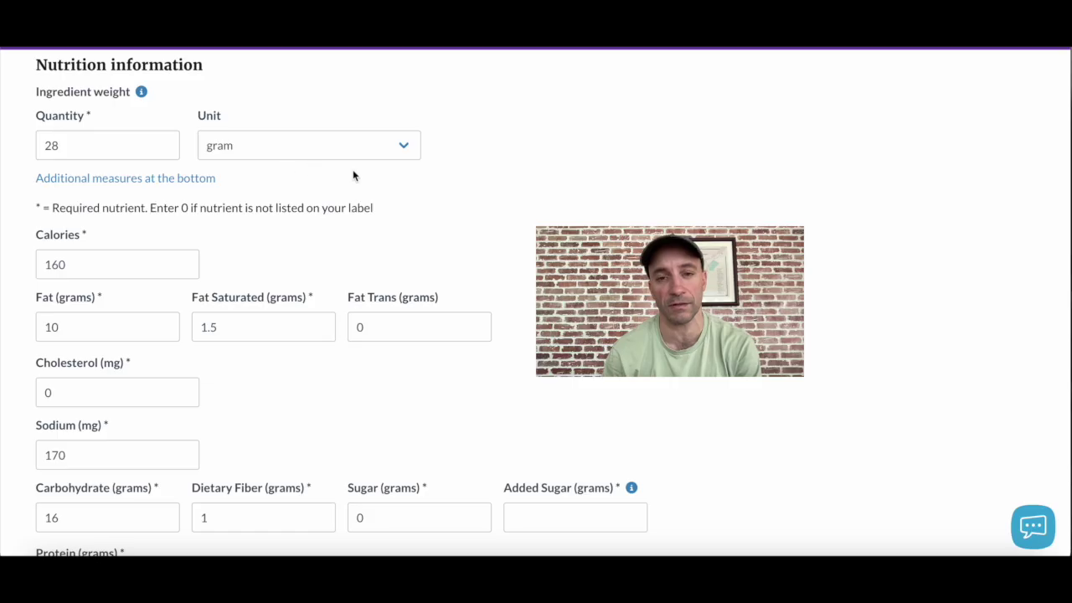
{"action": "scroll", "coordinate": [533, 243], "scroll_direction": "down", "scroll_amount": 3}
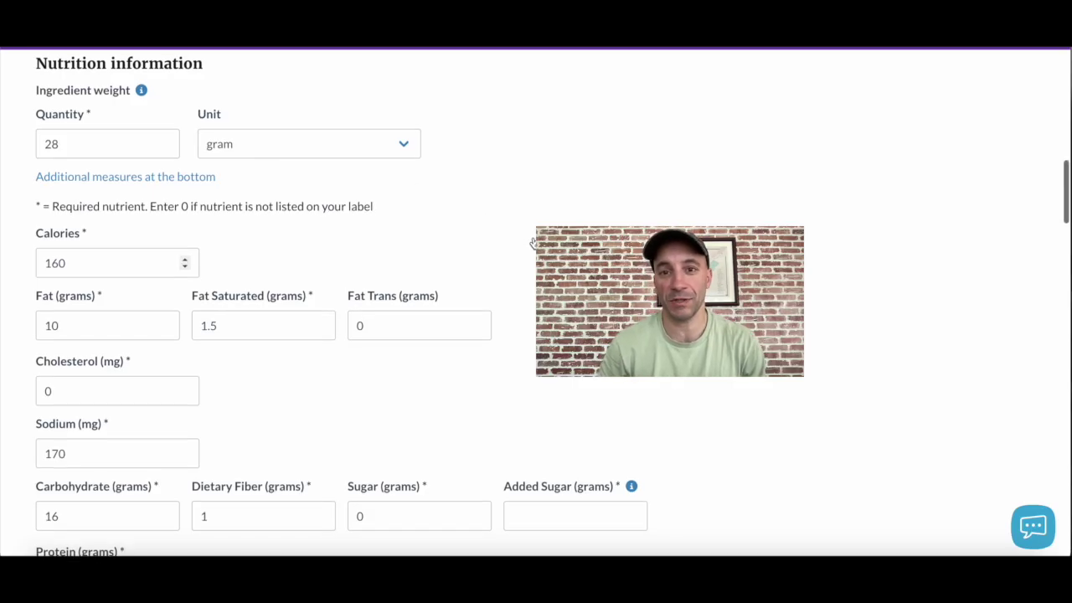
{"action": "scroll", "coordinate": [532, 243], "scroll_direction": "down", "scroll_amount": 3}
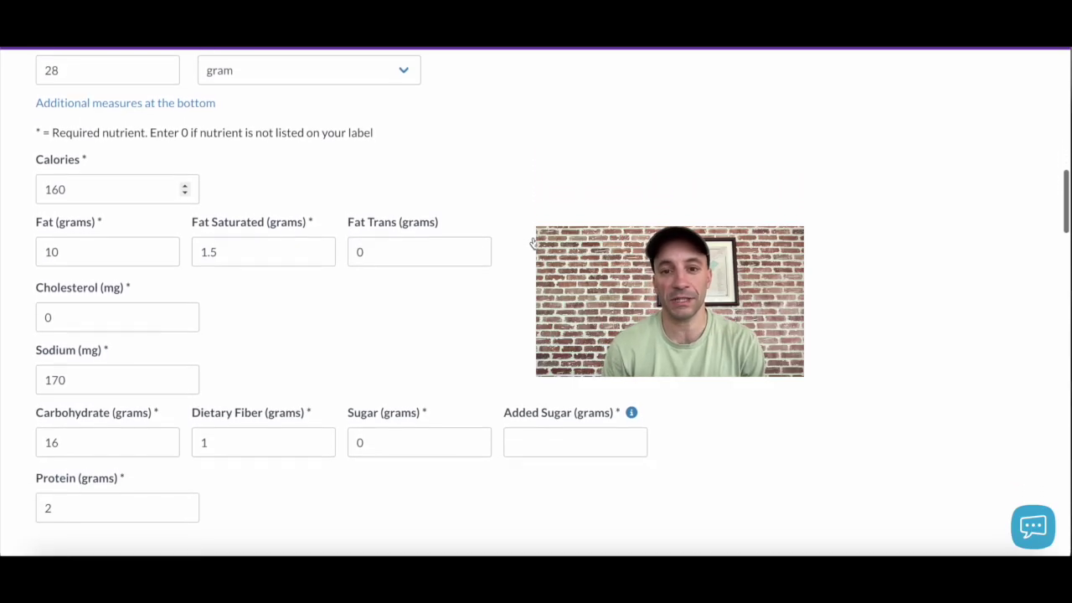
{"action": "scroll", "coordinate": [533, 243], "scroll_direction": "down", "scroll_amount": 3}
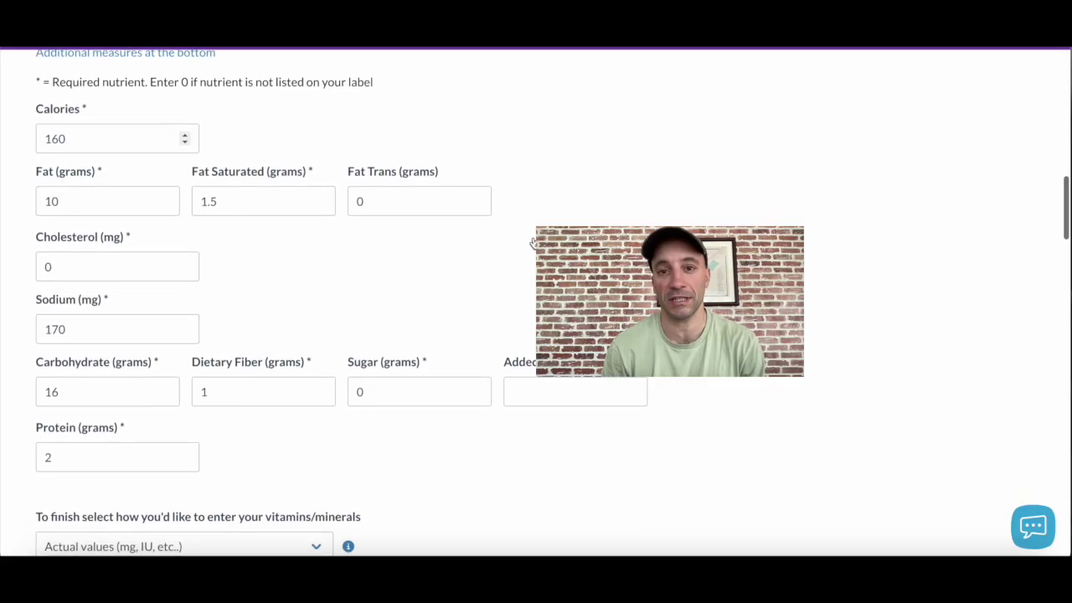
{"action": "scroll", "coordinate": [533, 243], "scroll_direction": "down", "scroll_amount": 2}
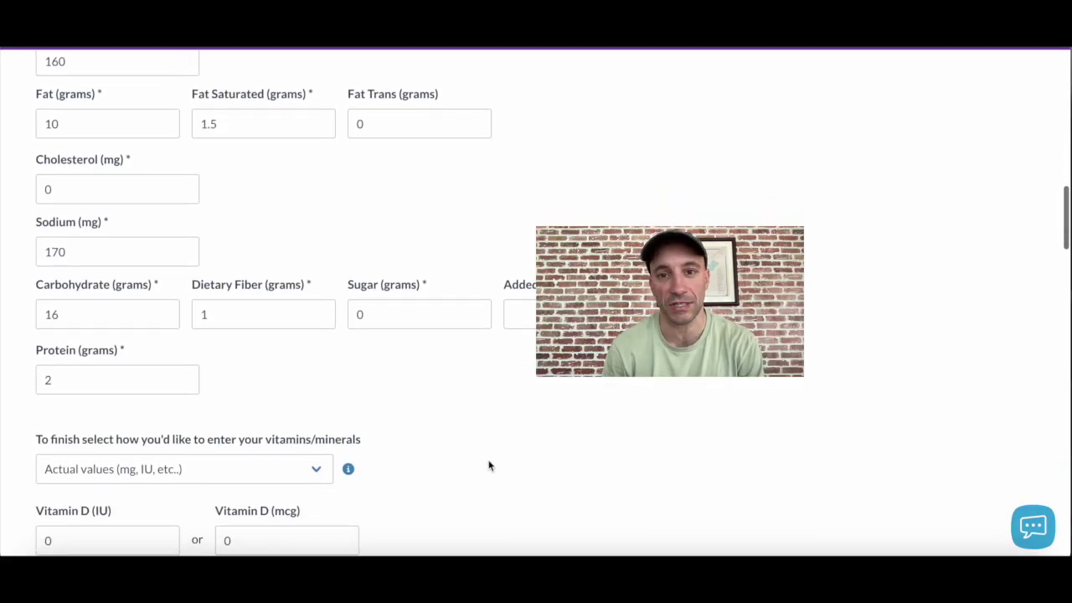
{"action": "scroll", "coordinate": [490, 466], "scroll_direction": "down", "scroll_amount": 10}
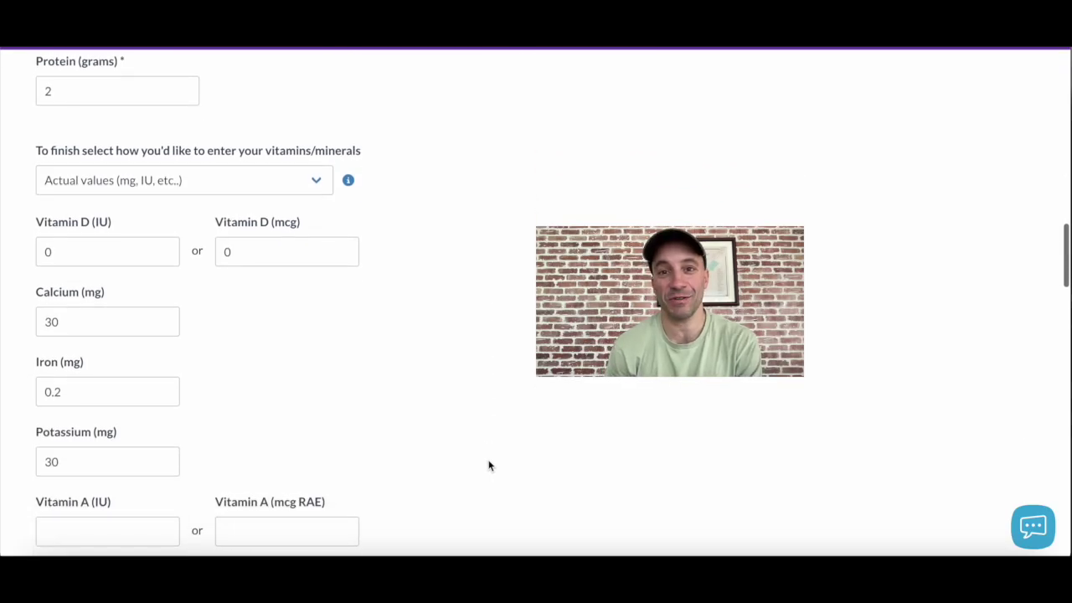
{"action": "scroll", "coordinate": [489, 466], "scroll_direction": "down", "scroll_amount": 3}
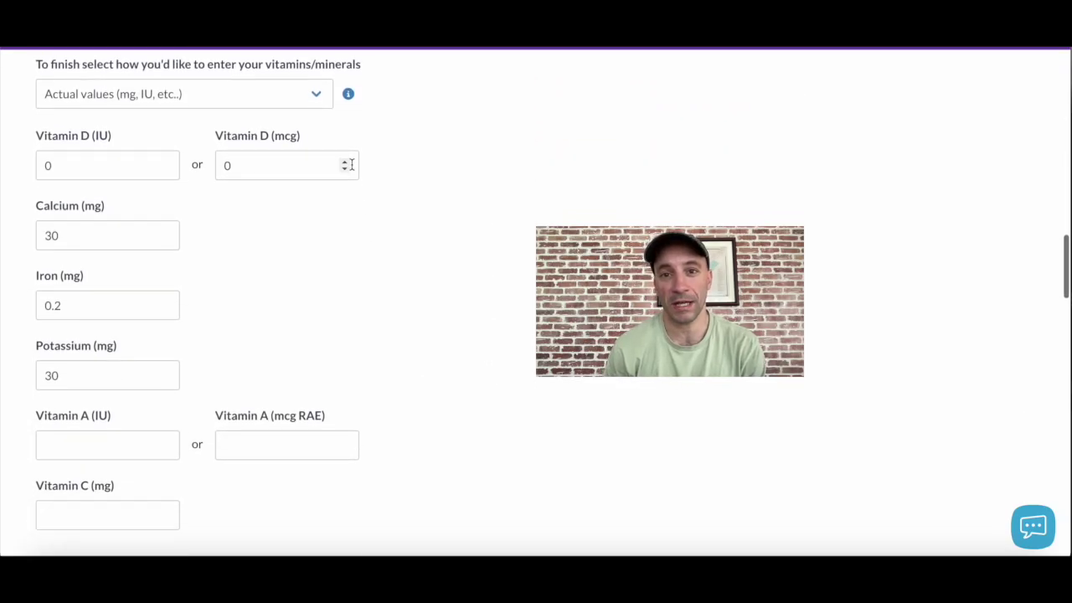
- Keep 'Actual values' as the vitamin and mineral entry method and apply it
{"action": "left_click", "coordinate": [319, 98]}
{"action": "left_click", "coordinate": [401, 119]}
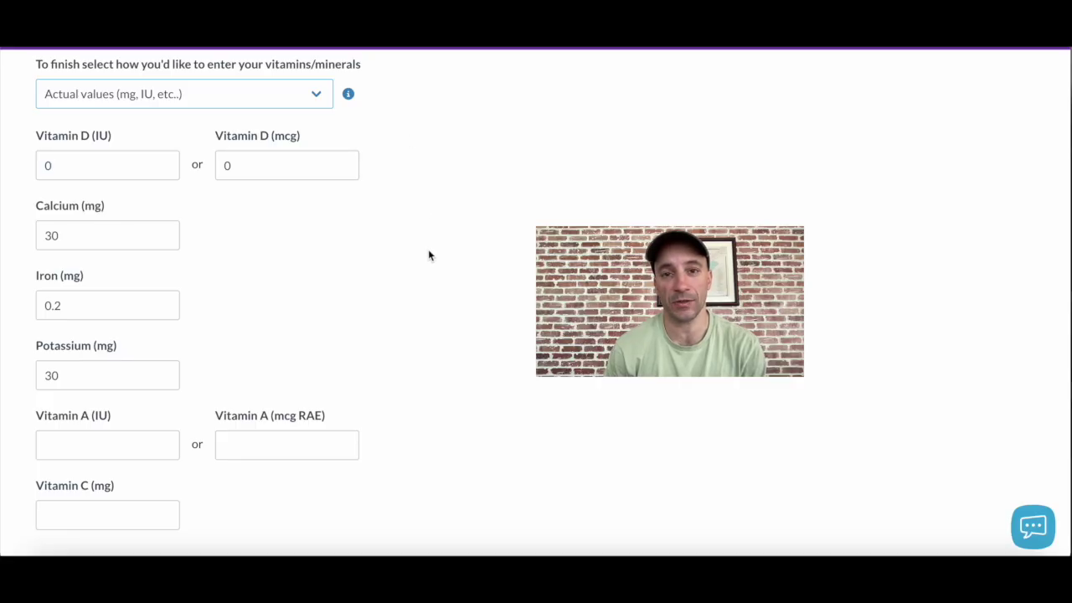
{"action": "left_click", "coordinate": [508, 243]}
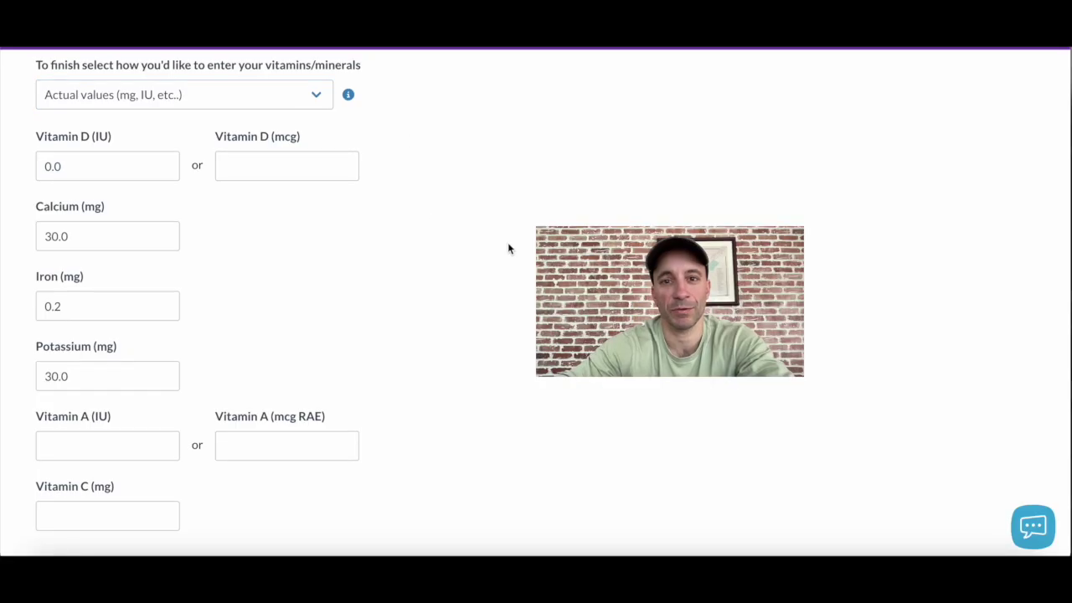
- Scroll down the form to the Measures section
{"action": "scroll", "coordinate": [508, 248], "scroll_direction": "down", "scroll_amount": 1}
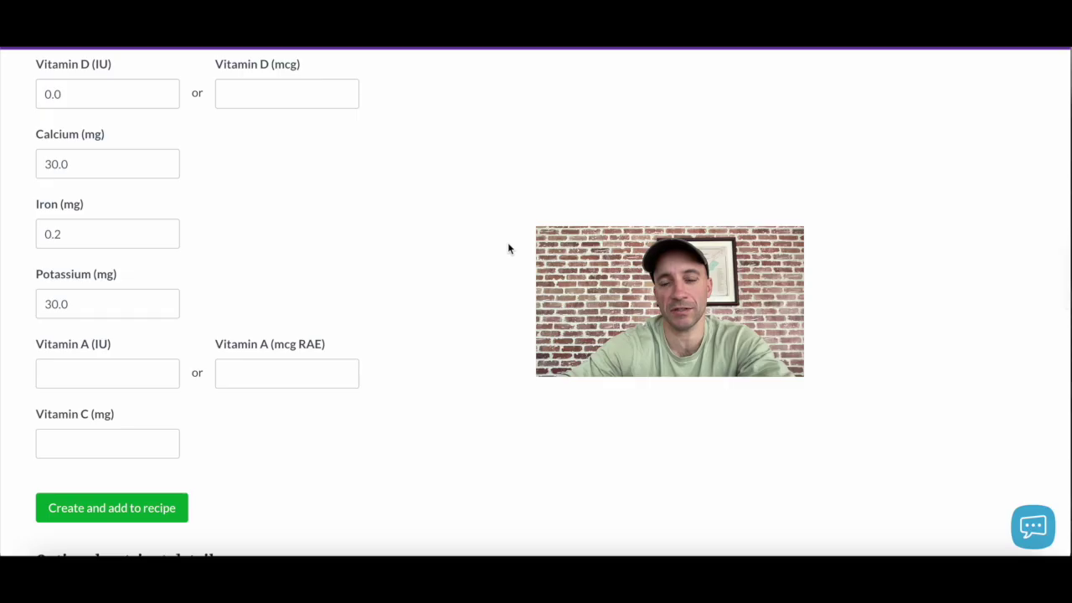
{"action": "scroll", "coordinate": [508, 248], "scroll_direction": "down", "scroll_amount": 1}
{"action": "scroll", "coordinate": [508, 248], "scroll_direction": "down", "scroll_amount": 1}
{"action": "scroll", "coordinate": [364, 465], "scroll_direction": "down", "scroll_amount": 1}
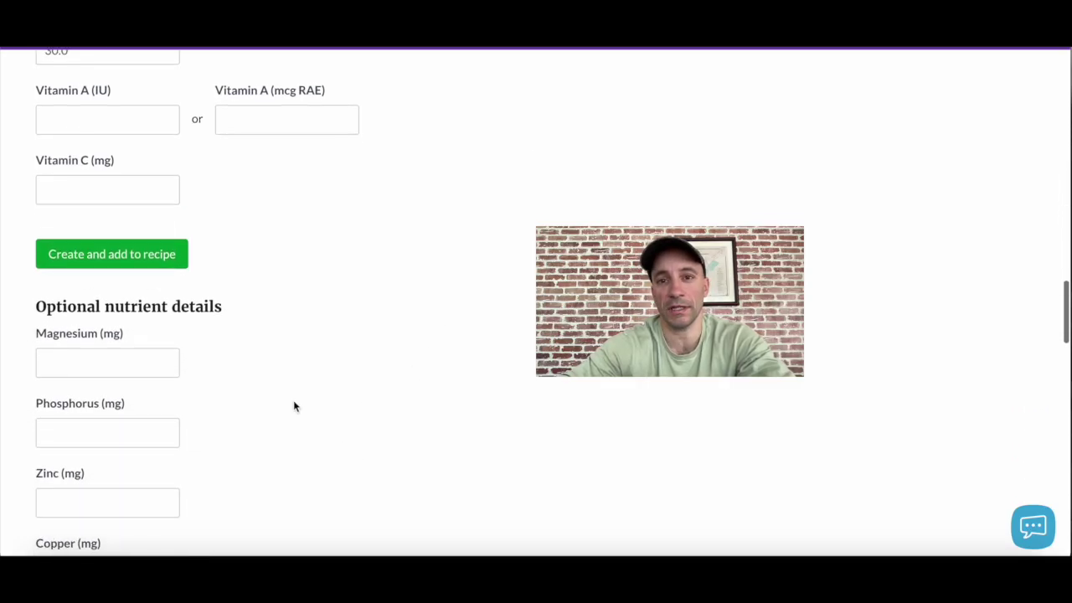
{"action": "scroll", "coordinate": [159, 405], "scroll_direction": "down", "scroll_amount": 4}
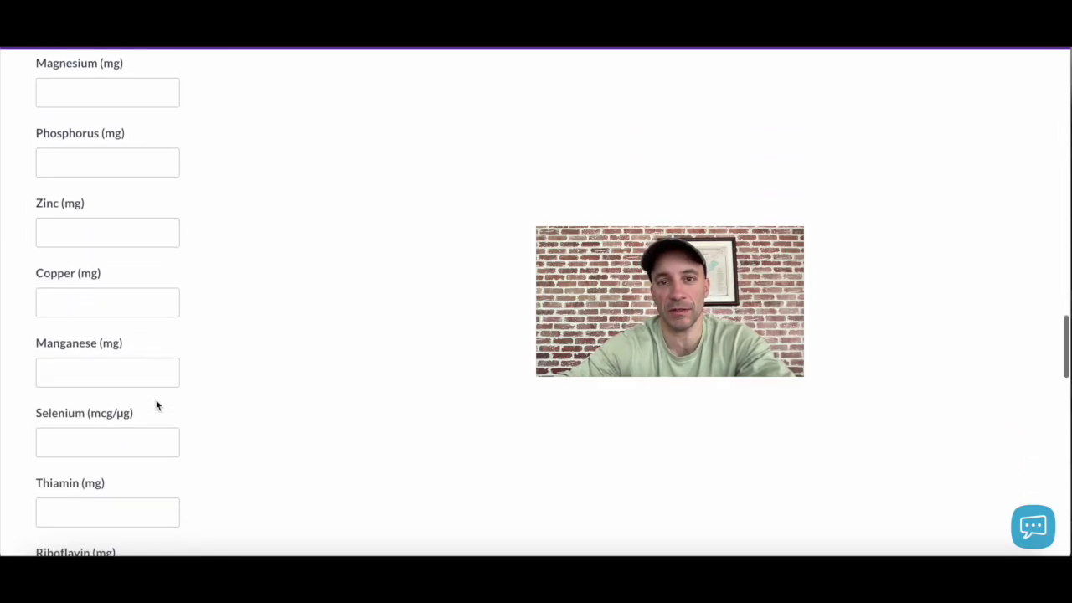
{"action": "scroll", "coordinate": [156, 406], "scroll_direction": "down", "scroll_amount": 7}
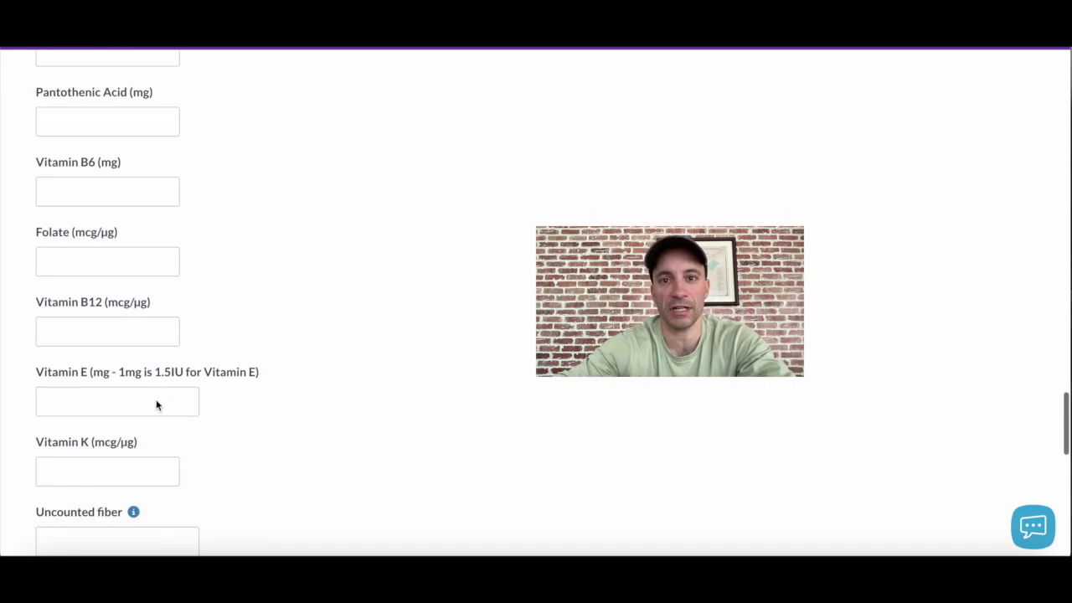
{"action": "scroll", "coordinate": [156, 406], "scroll_direction": "down", "scroll_amount": 2}
{"action": "scroll", "coordinate": [172, 503], "scroll_direction": "down", "scroll_amount": 3}
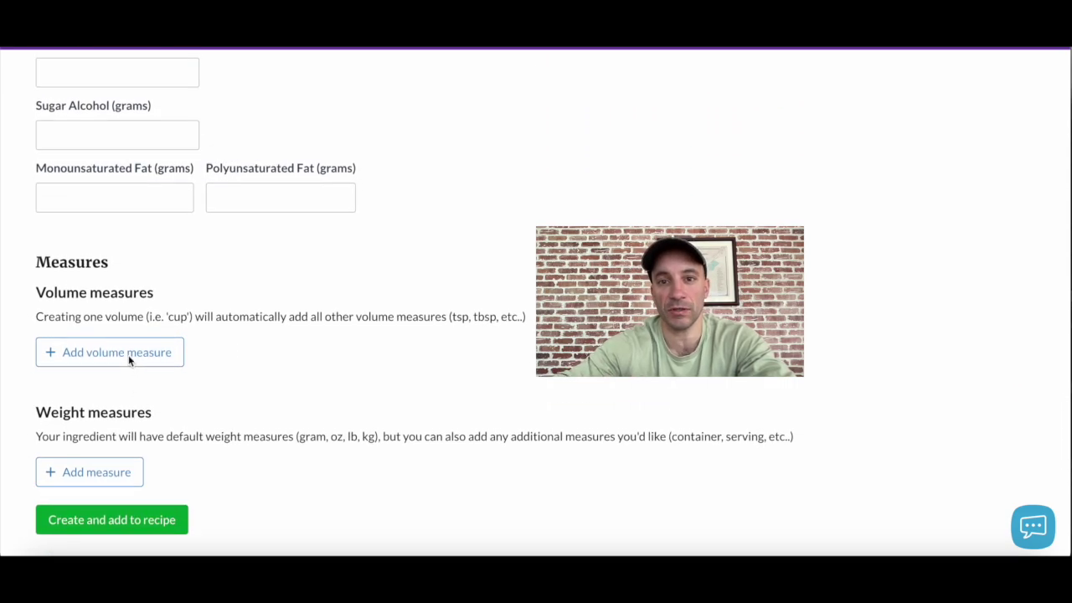
- Add a volume measure: 1 cup crushed equals 65 gram
{"action": "left_click", "coordinate": [127, 357]}
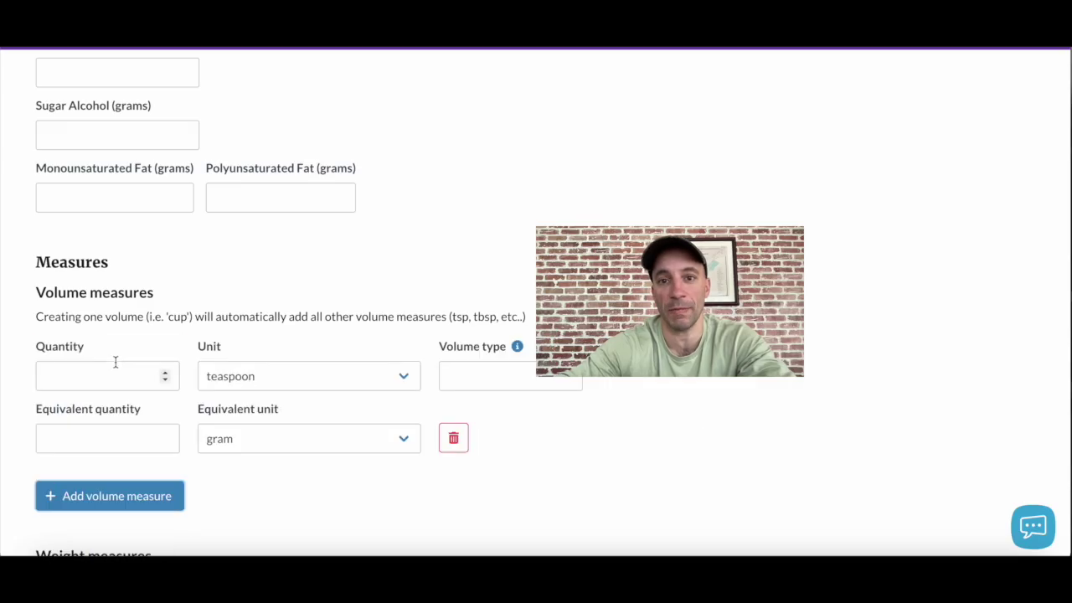
{"action": "left_click", "coordinate": [119, 367]}
{"action": "type", "text": "1"}
{"action": "left_click", "coordinate": [281, 385]}
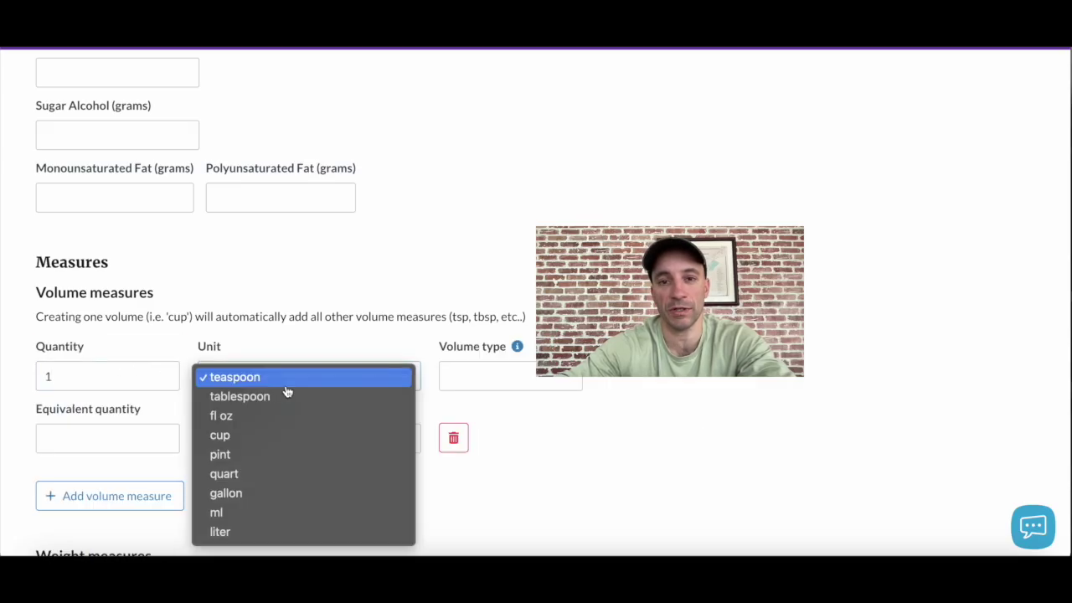
{"action": "left_click", "coordinate": [249, 438]}
{"action": "left_click", "coordinate": [455, 378]}
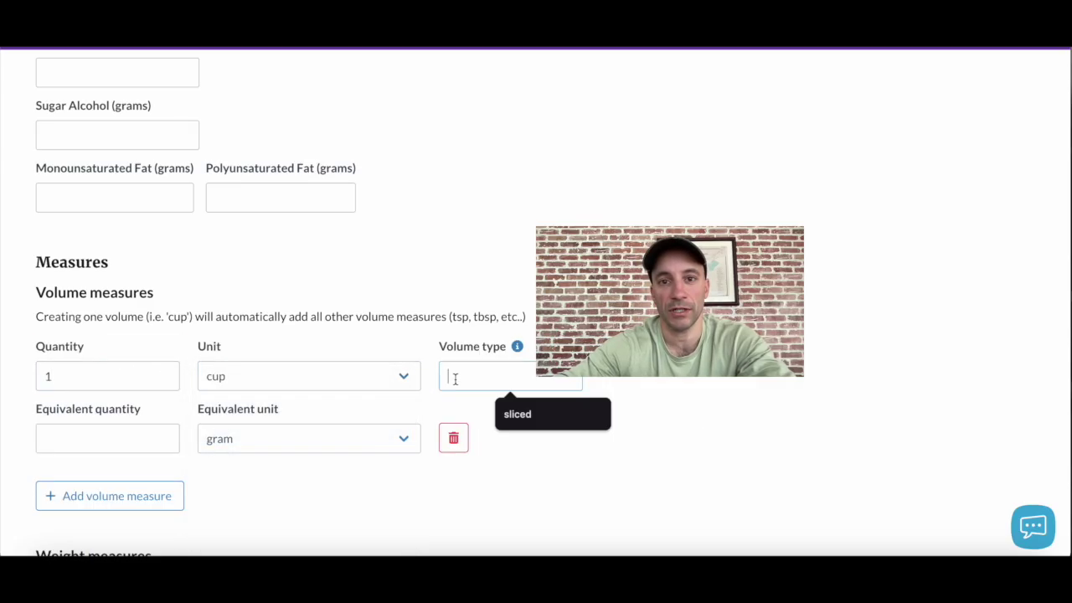
{"action": "type", "text": "crushed"}
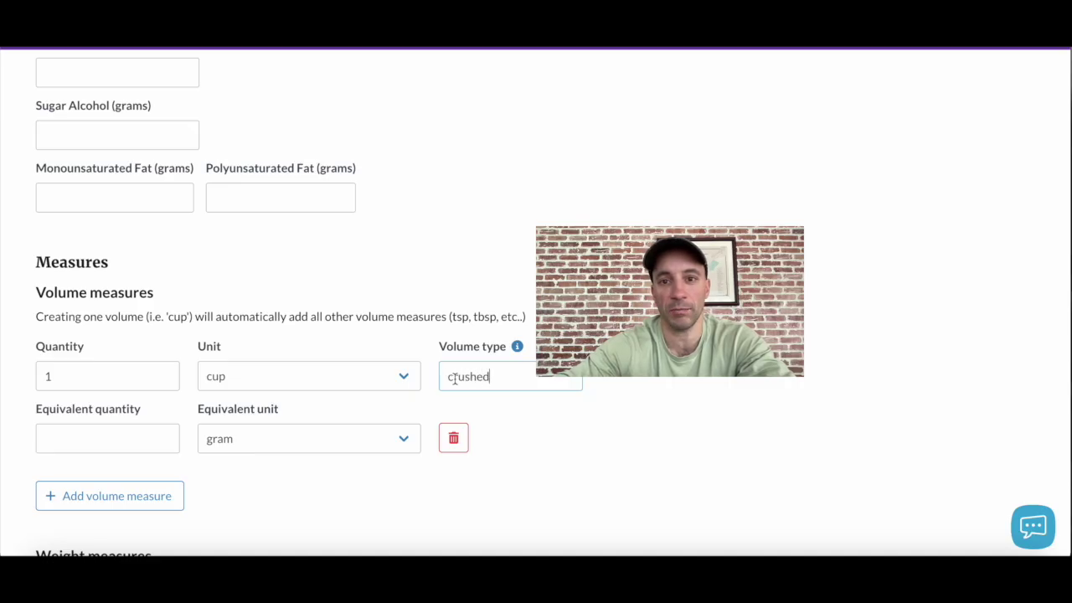
{"action": "left_click", "coordinate": [591, 450]}
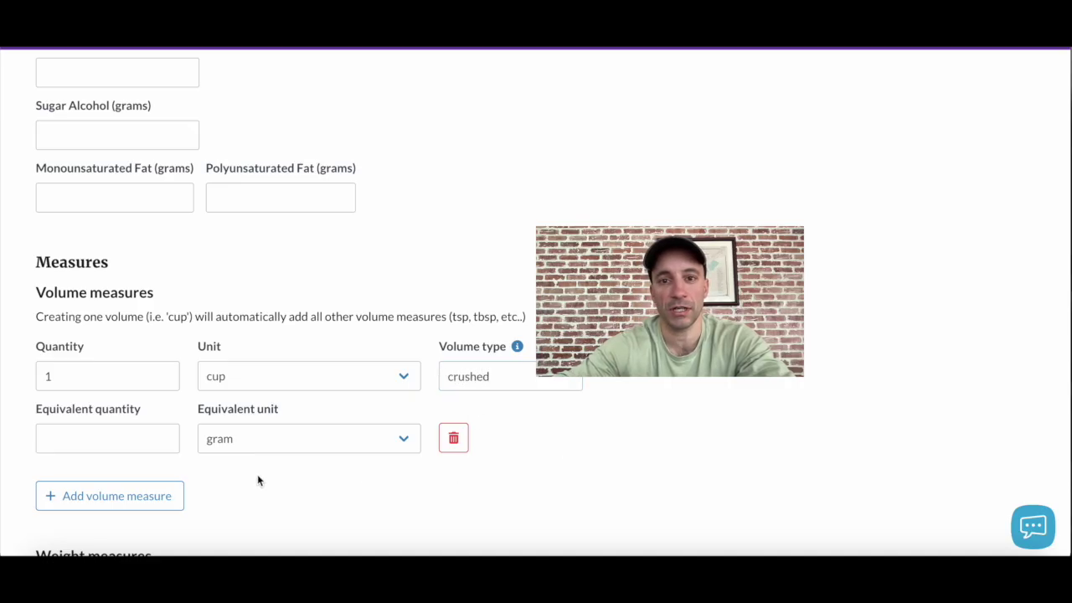
{"action": "left_click", "coordinate": [116, 446]}
{"action": "type", "text": "65"}
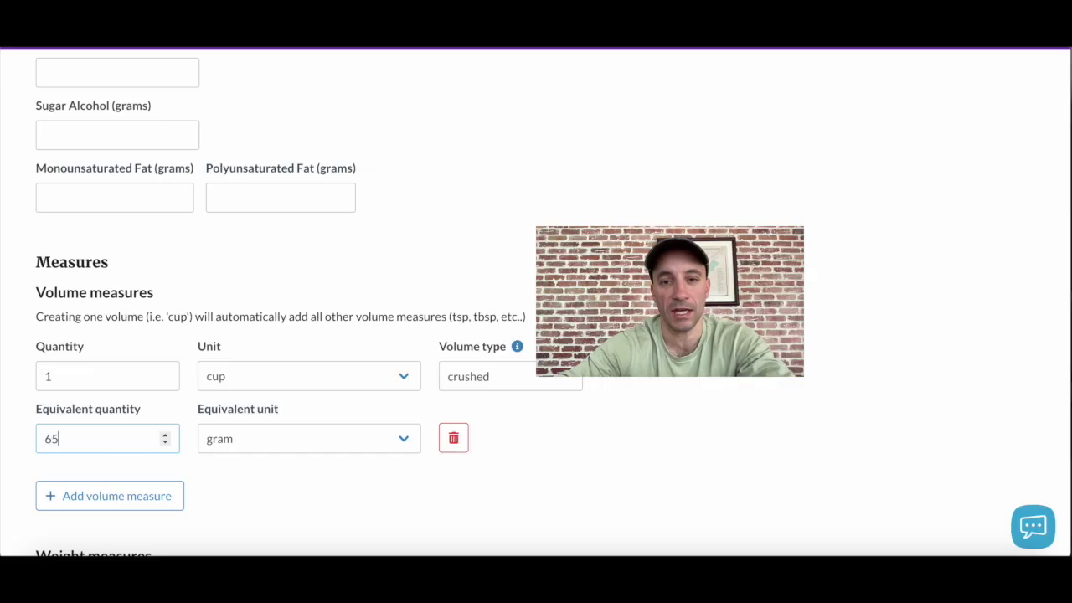
{"action": "left_click", "coordinate": [567, 416]}
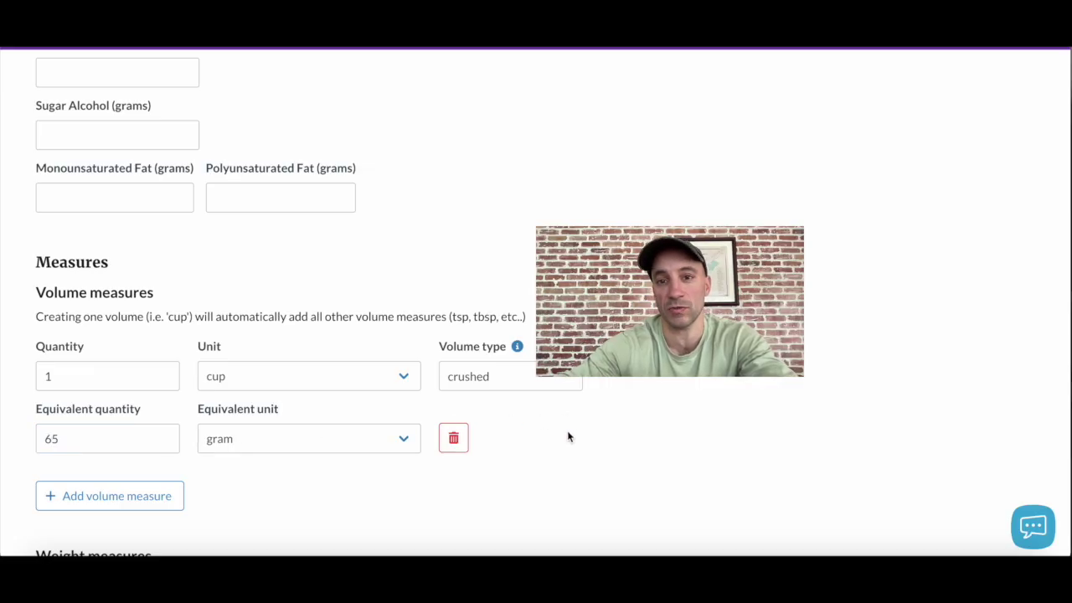
{"action": "scroll", "coordinate": [568, 432], "scroll_direction": "down", "scroll_amount": 3}
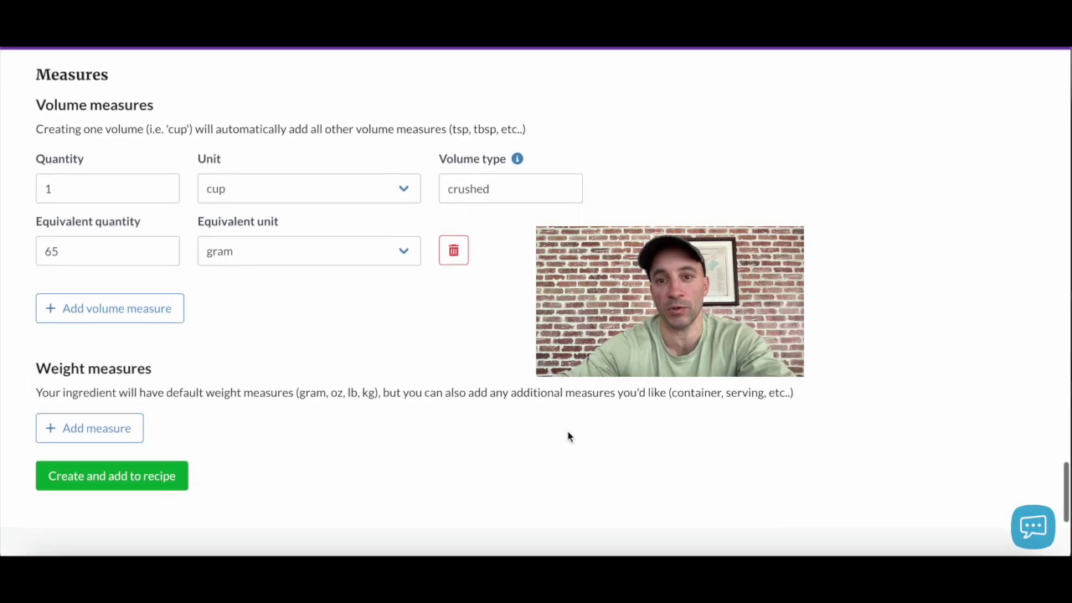